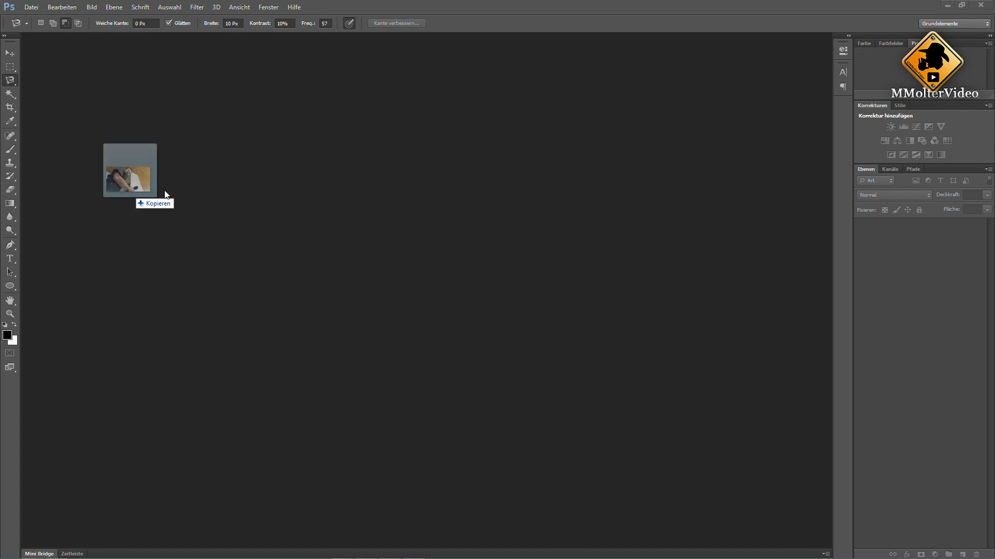
Open the drywall-drilling photo as a new document and show the lasso tool variants
drag(200, 135, 284, 182)
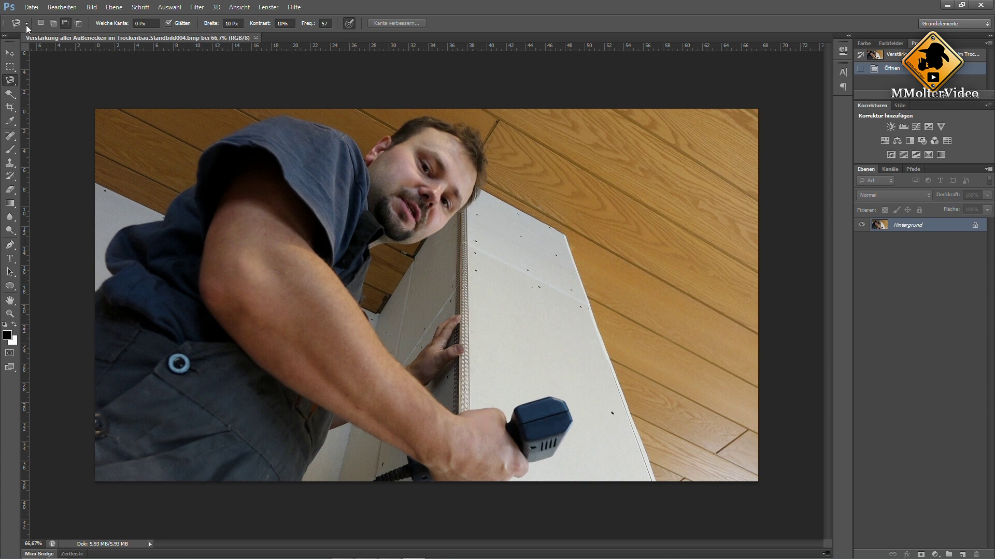
right_click(11, 82)
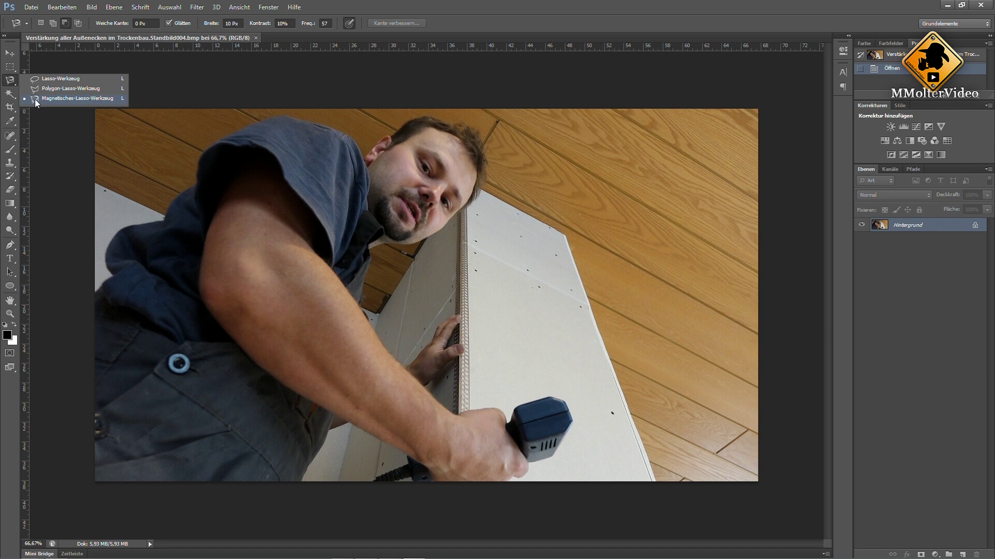
Activate the Magic Wand from the Quick Selection flyout, tolerance 32
click(8, 95)
right_click(9, 95)
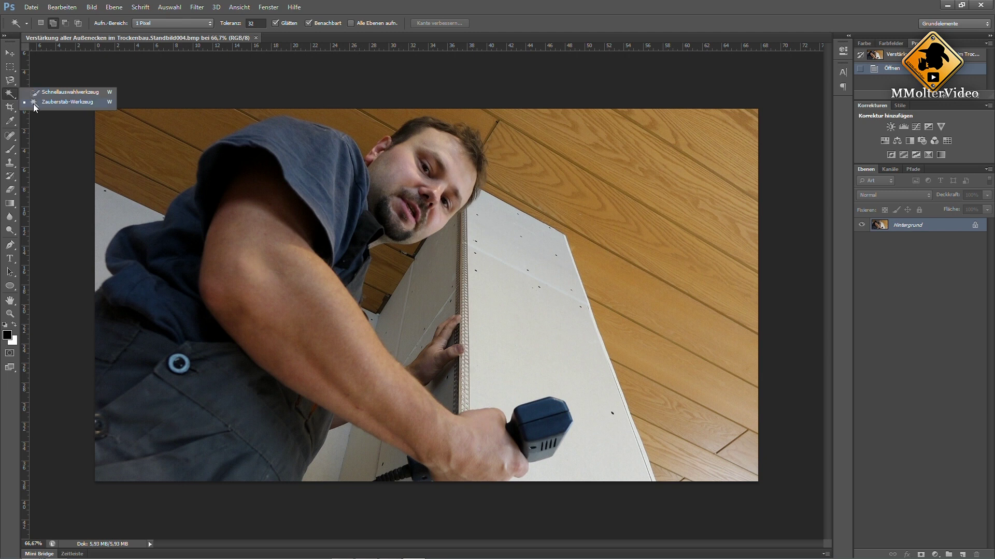
click(35, 105)
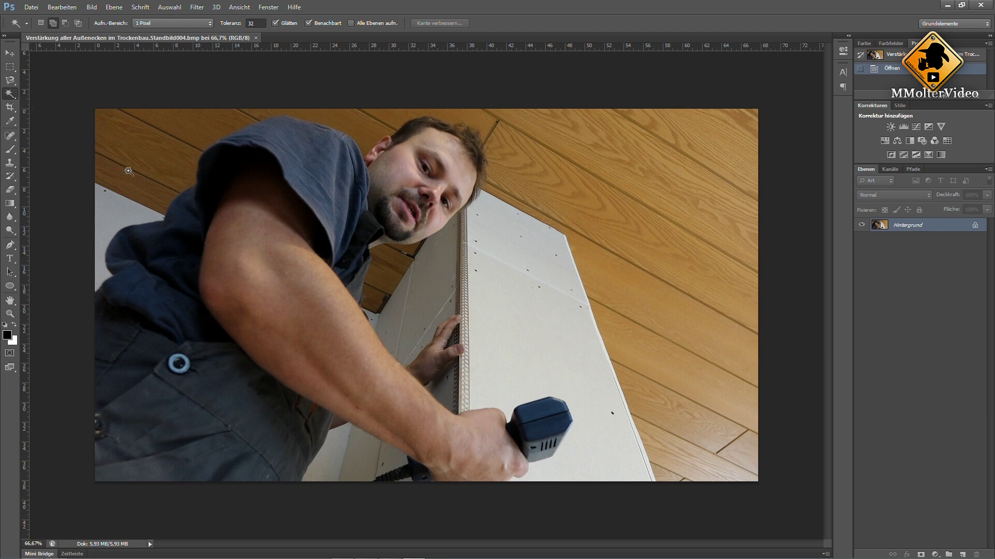
click(109, 211)
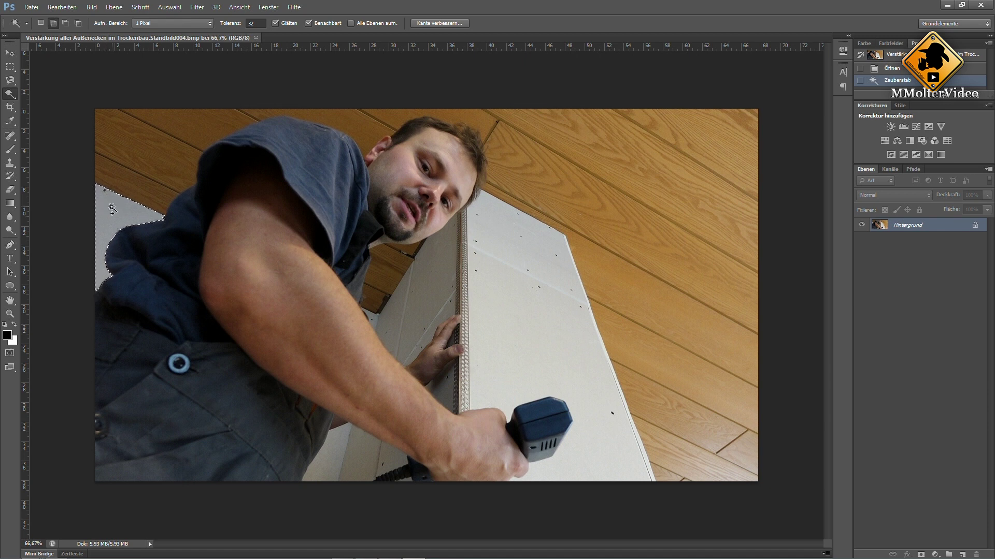
key(ctrl+z)
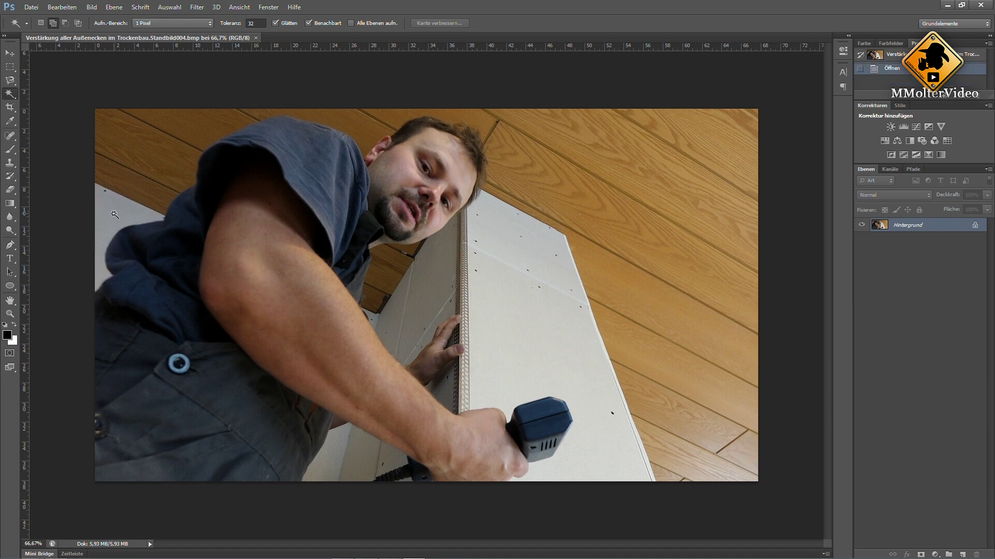
Switch back to the Magnetic Lasso with 10 px width and 10% contrast
click(10, 81)
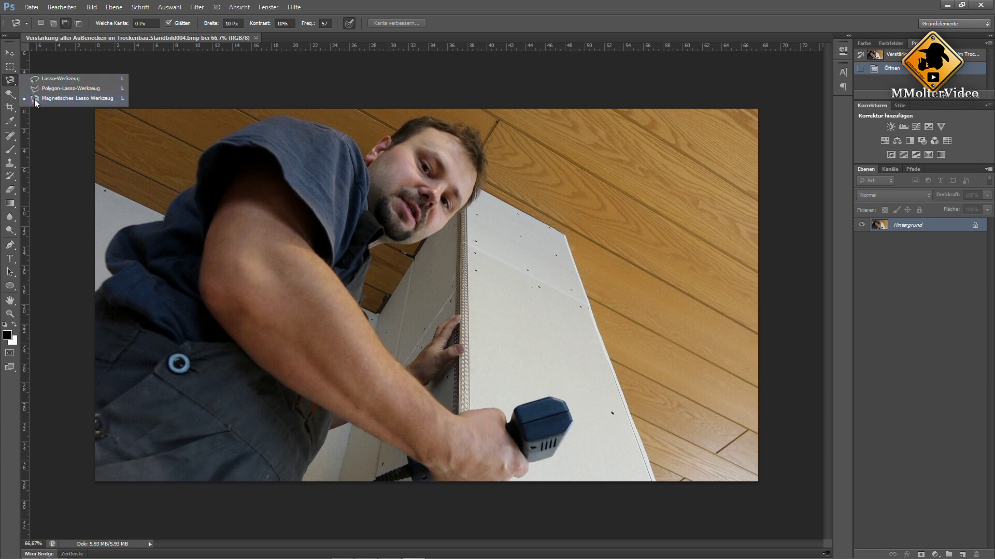
Start the magnetic-lasso trace at the left image edge, following the shoulder to the ear
click(35, 100)
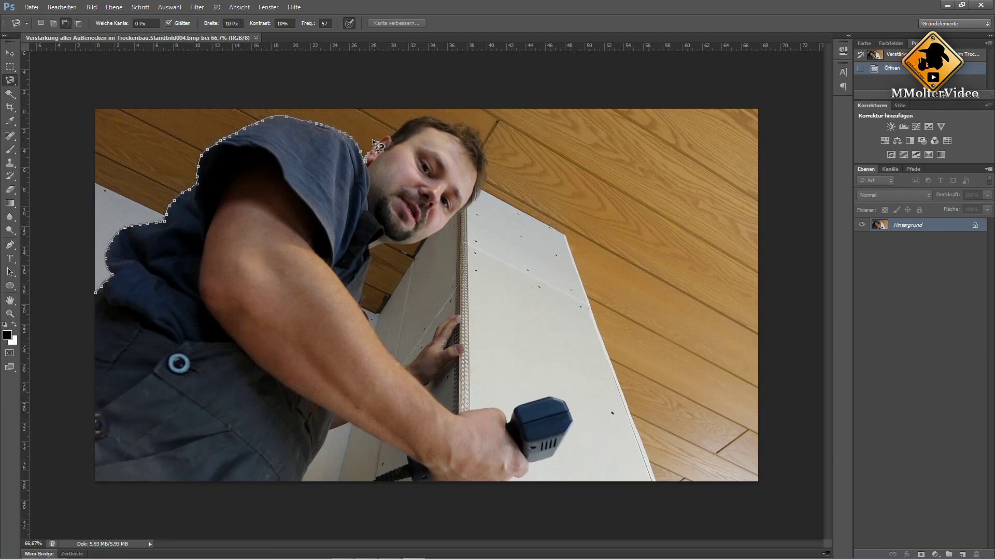
Zoom in and trace around the ear and up the hairline, deleting one misplaced anchor
scroll(372, 139, up, 1)
scroll(373, 139, up, 1)
scroll(374, 139, up, 1)
scroll(378, 140, up, 1)
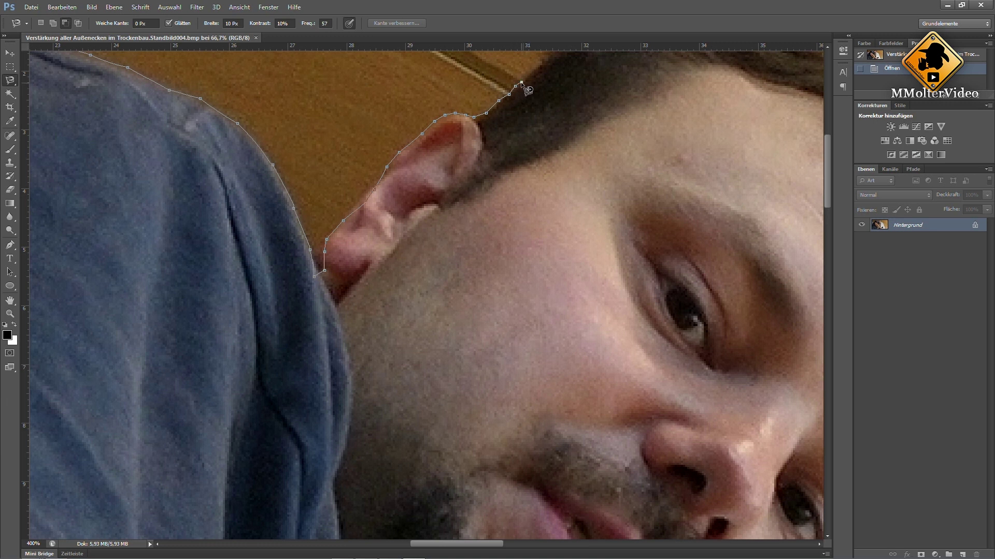
scroll(523, 86, down, 1)
scroll(520, 84, down, 1)
scroll(521, 84, down, 1)
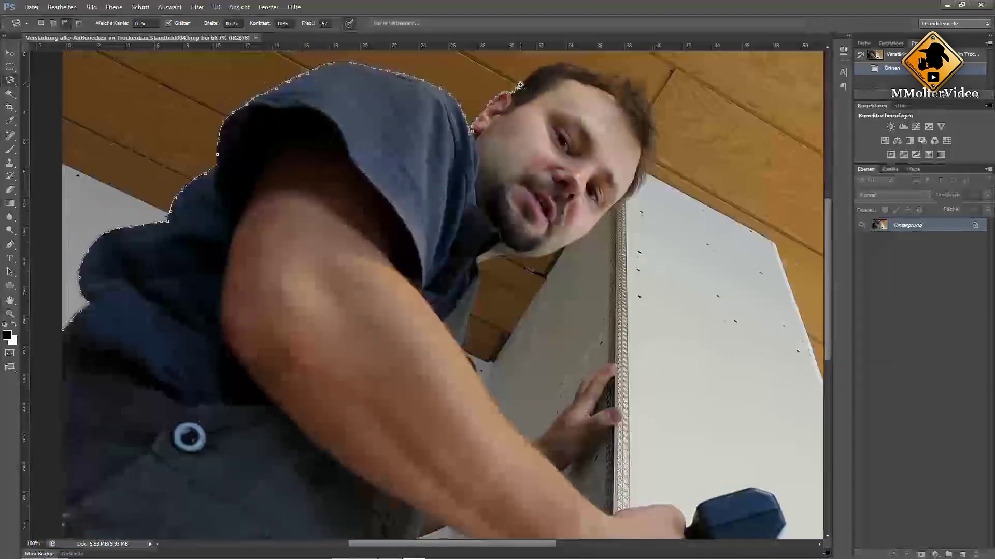
scroll(523, 88, up, 2)
scroll(522, 85, up, 1)
scroll(520, 85, up, 1)
scroll(520, 84, up, 2)
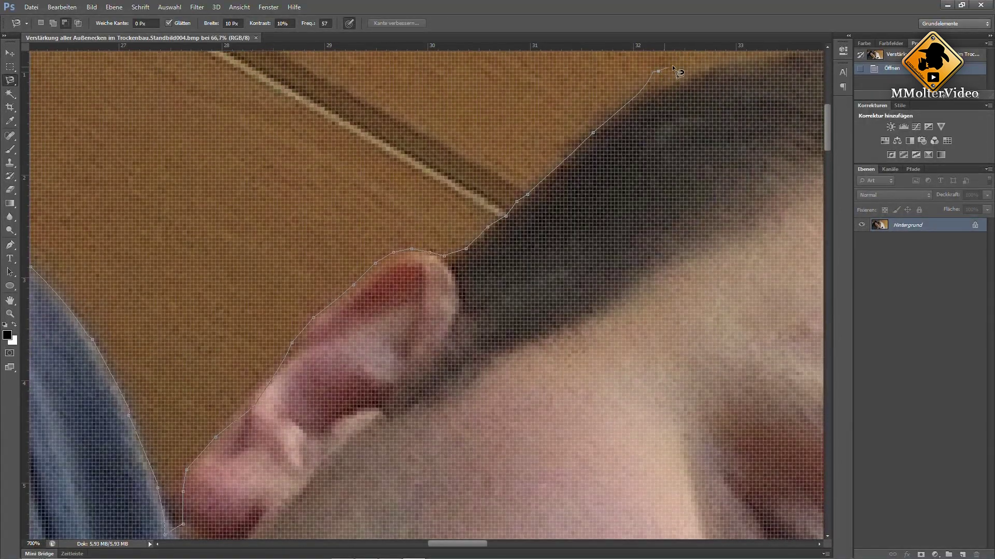
key(BackSpace)
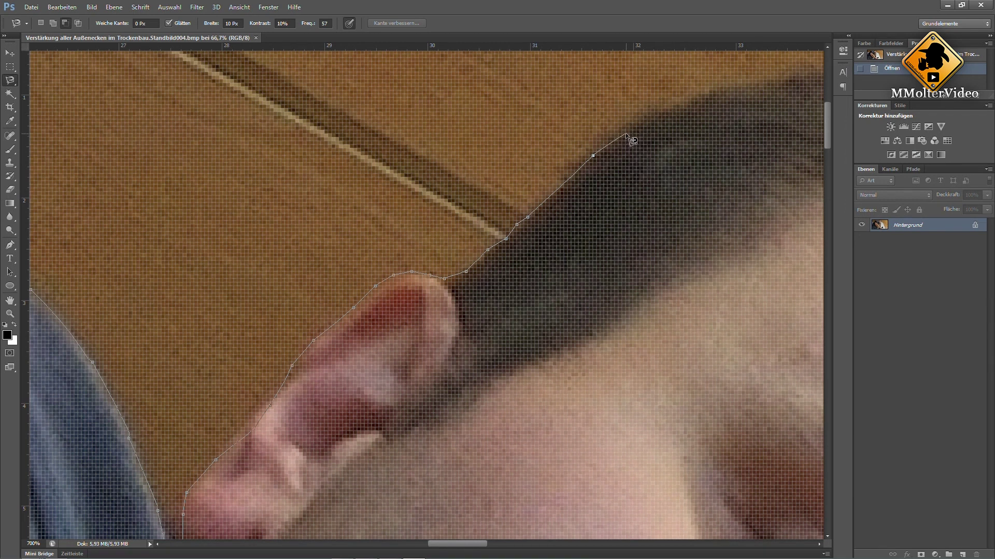
key(space)
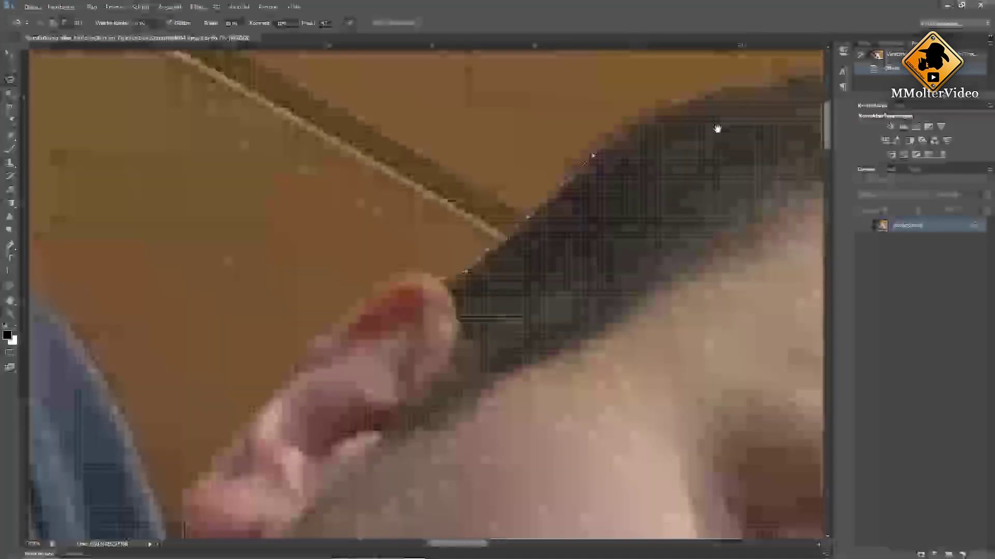
Pan to the crown and trace the outline over the top of the hair
mouse_move(717, 128)
mouse_down()
mouse_move(444, 215)
mouse_move(348, 282)
mouse_move(337, 317)
mouse_move(320, 268)
mouse_move(289, 267)
mouse_up()
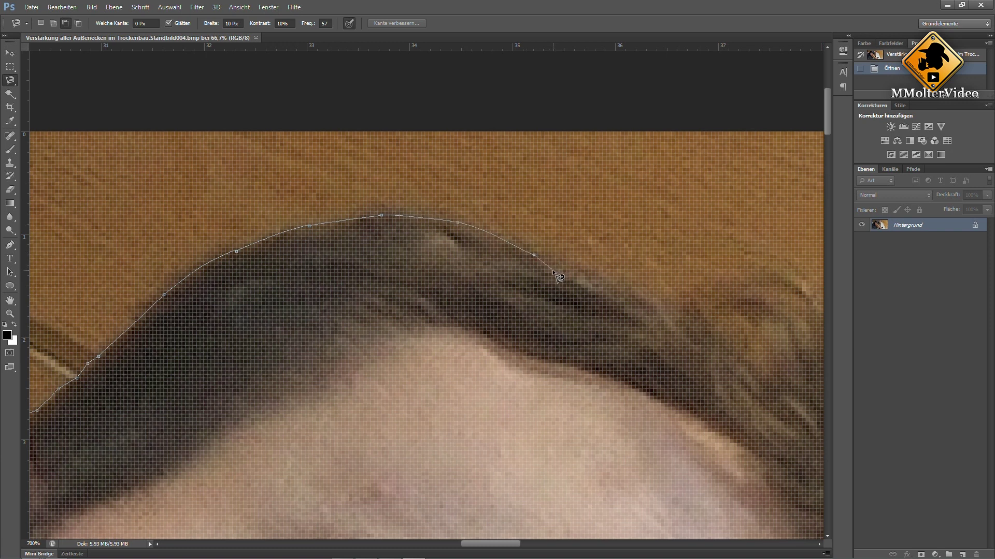
scroll(555, 270, down, 2)
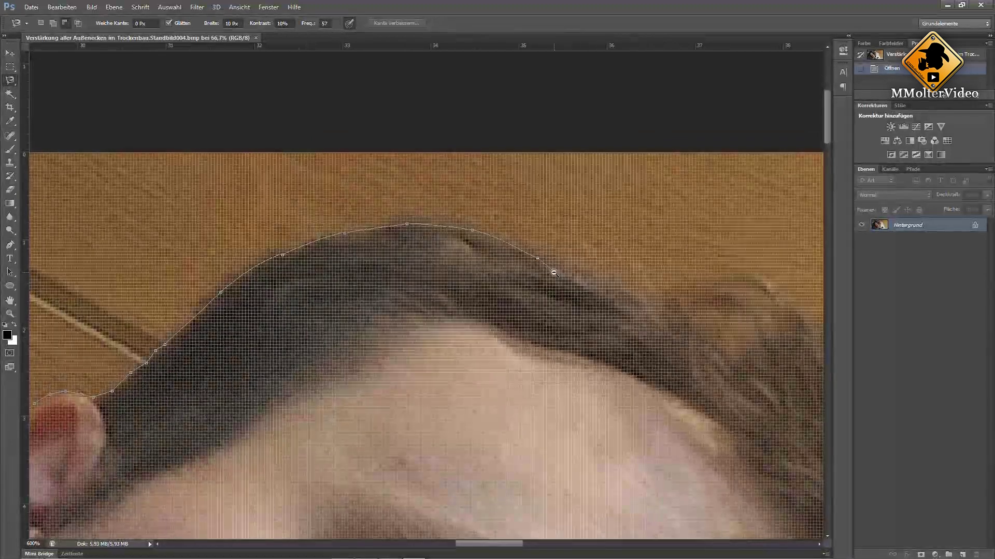
scroll(554, 271, down, 1)
Trace down the front of the hair past the temple, then zoom out to the whole photo
scroll(557, 271, down, 1)
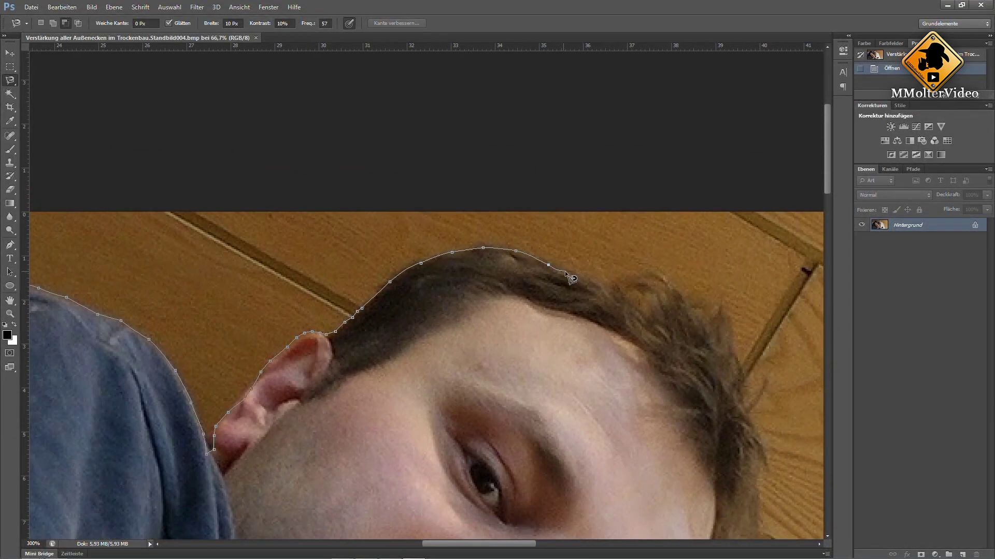
scroll(565, 272, down, 1)
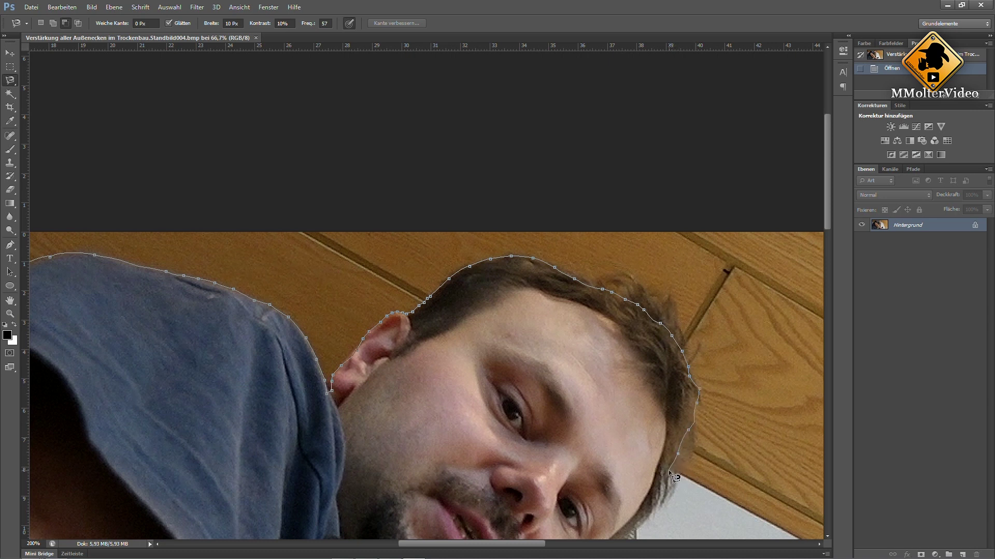
key(ctrl+minus)
key(ctrl+minus)
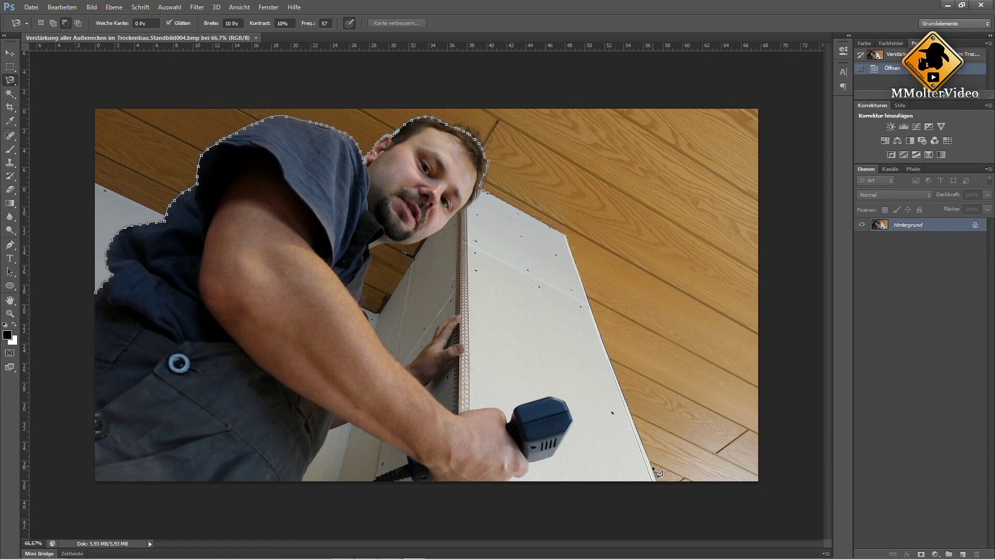
Anchor the outline along the drywall edge and delete the points that strayed
click(648, 444)
key(BackSpace)
key(BackSpace)
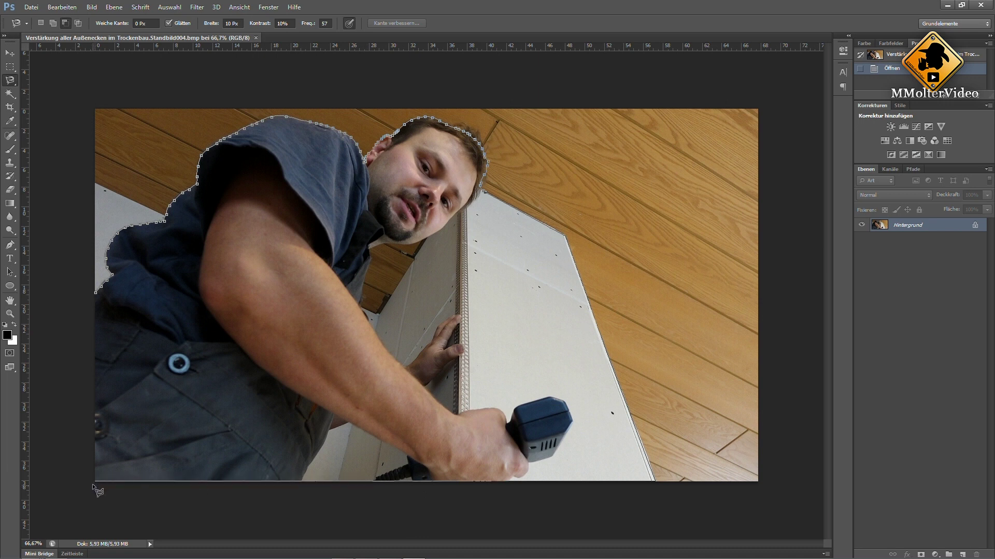
Close the outline into a selection around the man and drywall, then choose Add to Selection
click(97, 296)
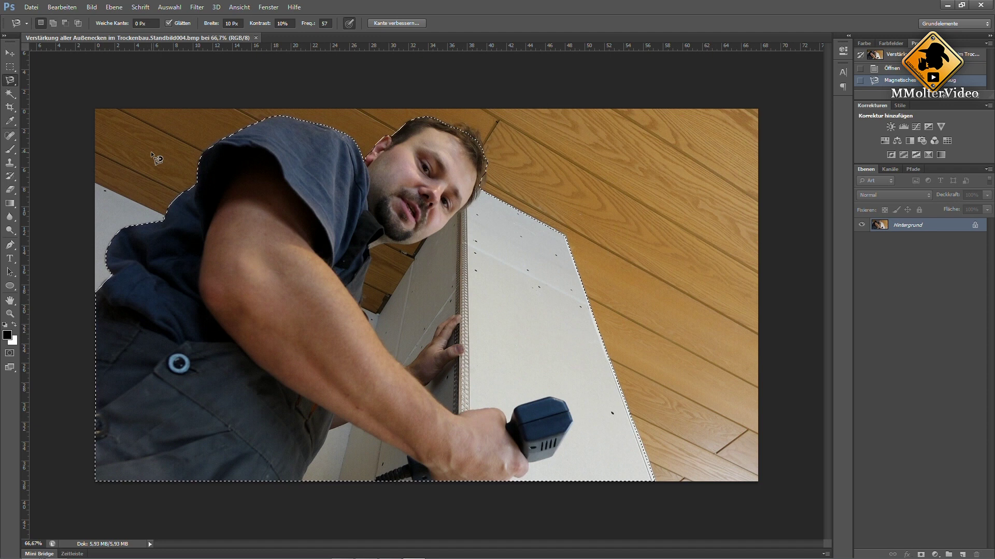
click(54, 24)
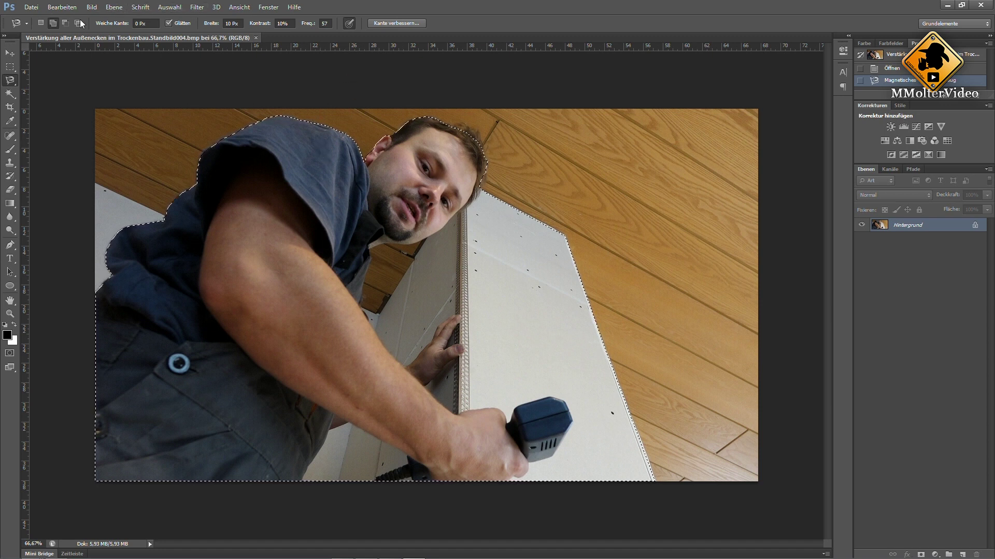
Subtract the ceiling patch between the arm and wall, then choose intersect mode
click(64, 23)
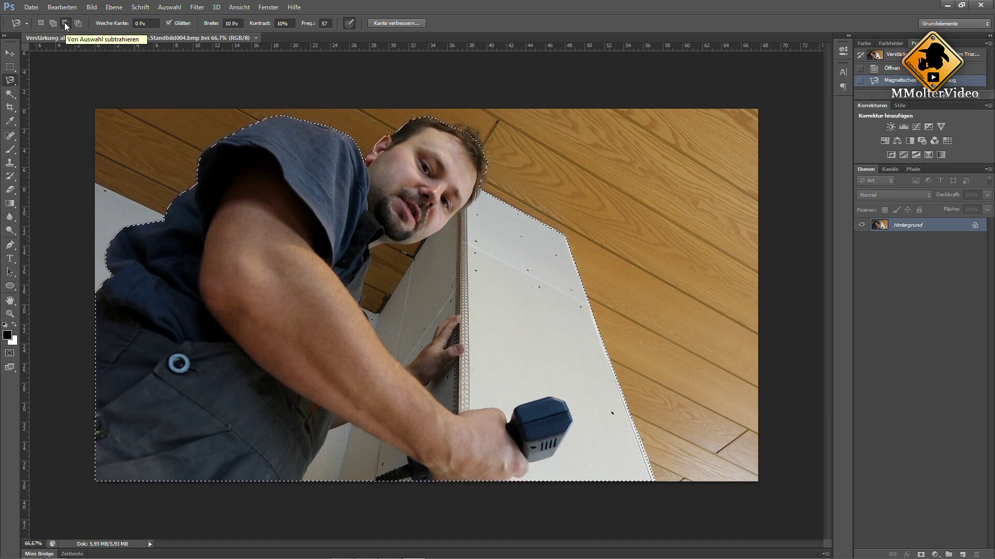
click(65, 24)
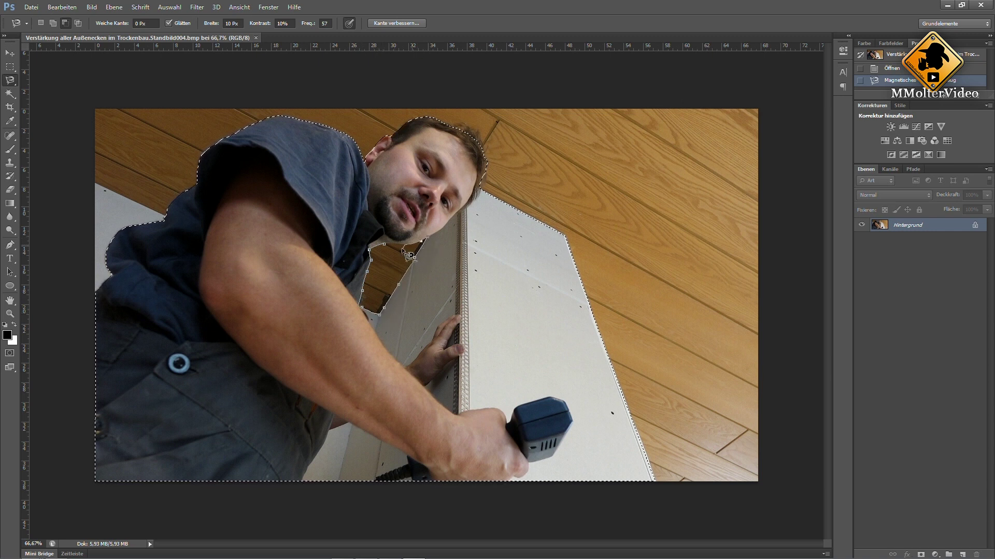
click(385, 245)
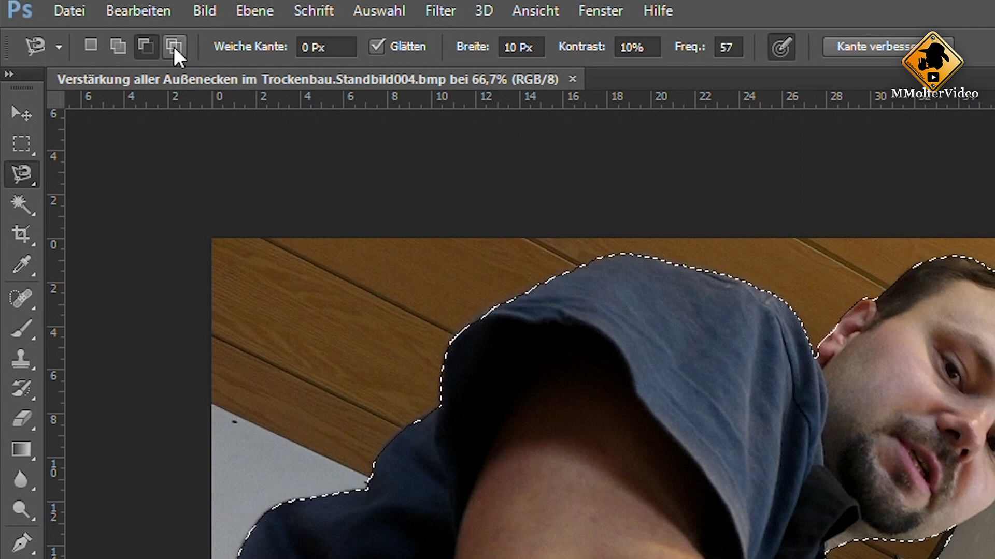
click(175, 50)
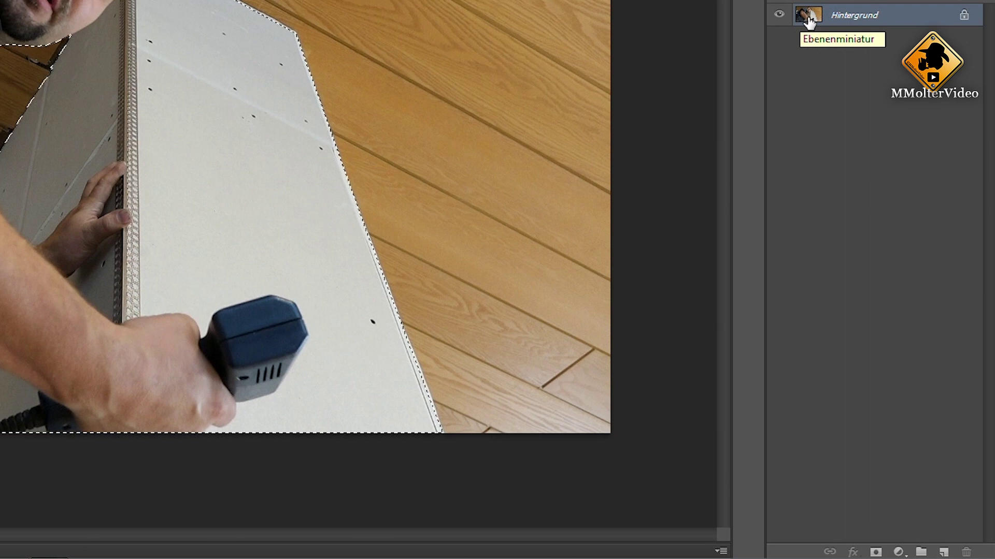
Duplicate the Hintergrund layer as Hintergrund Kopie and hide the original Hintergrund
mouse_move(809, 19)
mouse_down()
mouse_move(936, 440)
mouse_move(946, 553)
mouse_up()
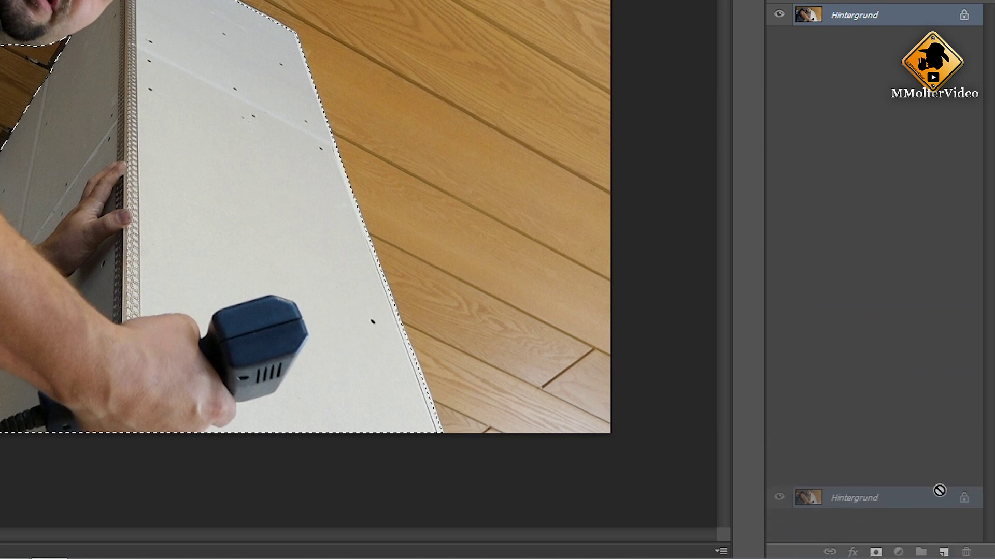
mouse_move(946, 554)
mouse_down()
mouse_move(935, 551)
mouse_move(946, 553)
mouse_up()
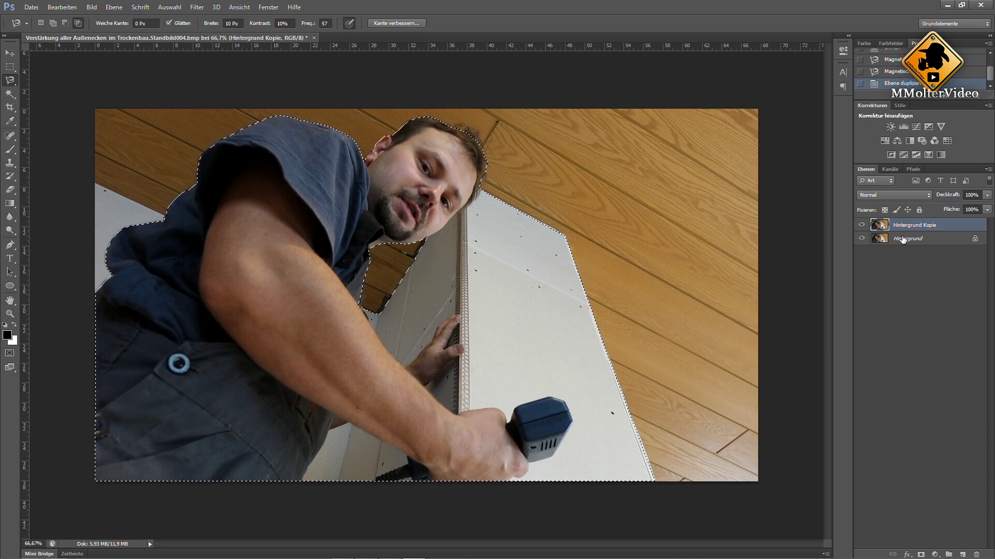
click(861, 239)
Invert the selection and delete the wooden ceiling from Hintergrund Kopie
click(167, 7)
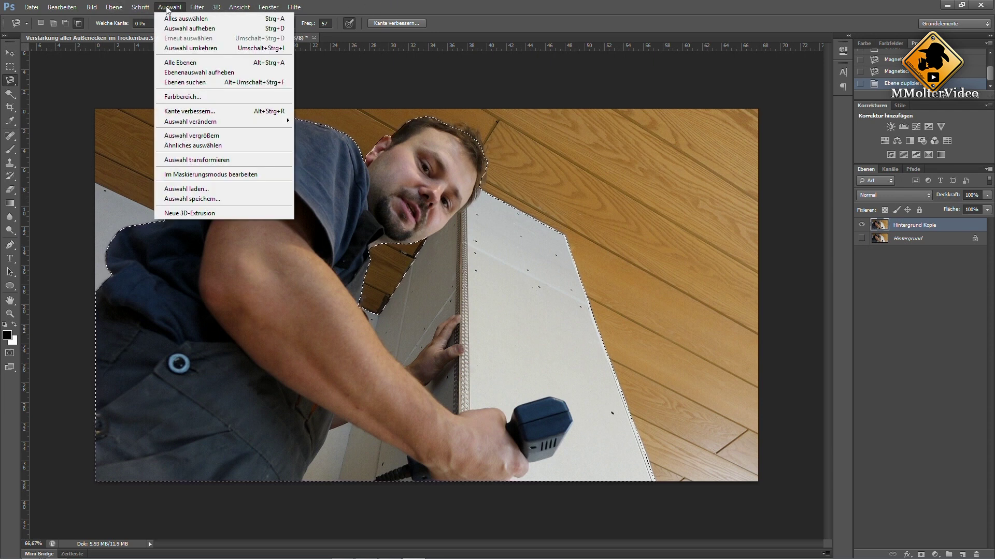
click(181, 48)
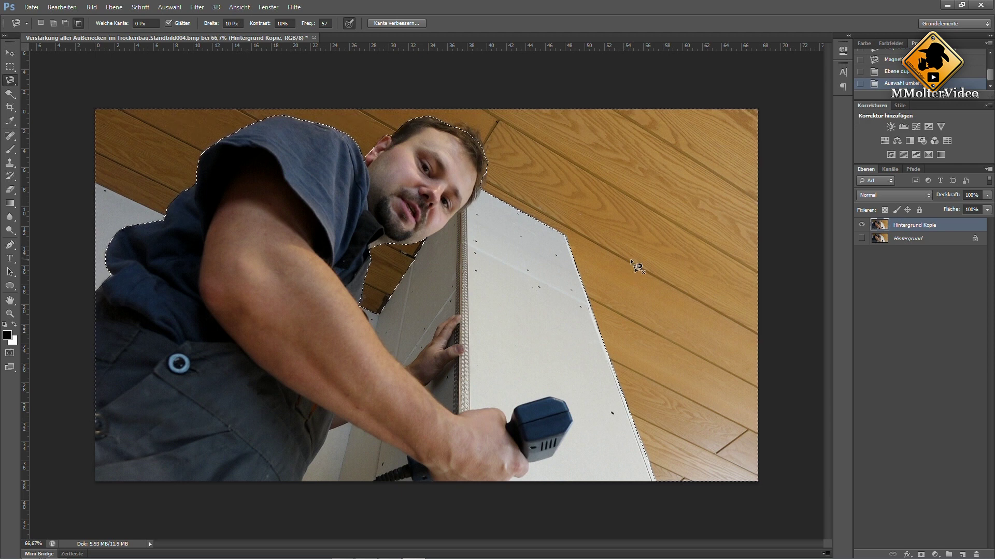
key(Delete)
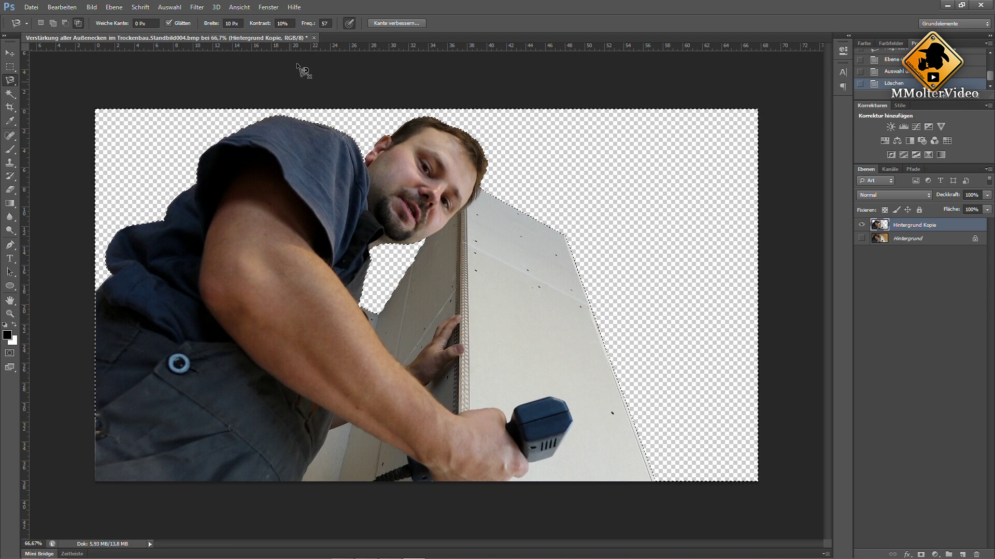
click(171, 8)
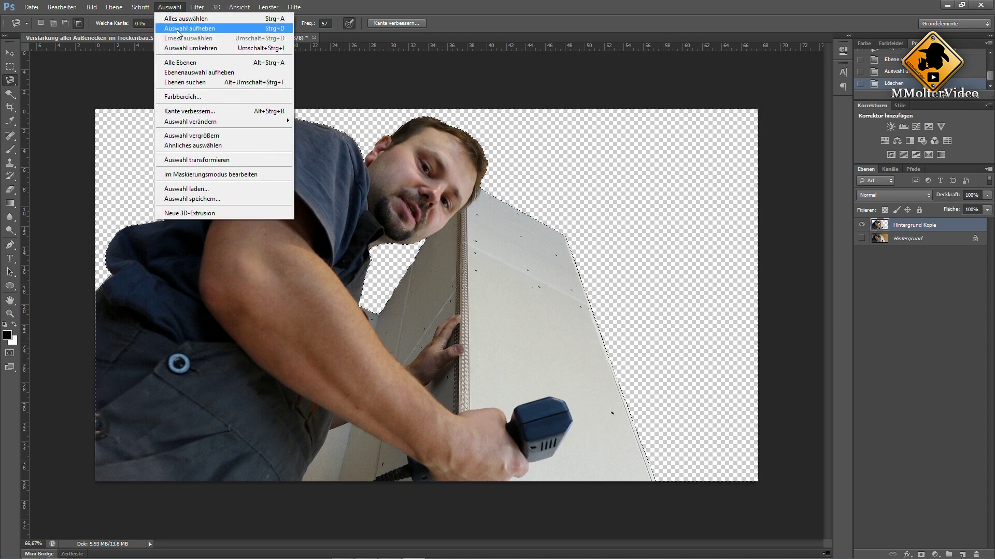
Deselect the man-and-drywall cutout via Auswahl aufheben
click(178, 29)
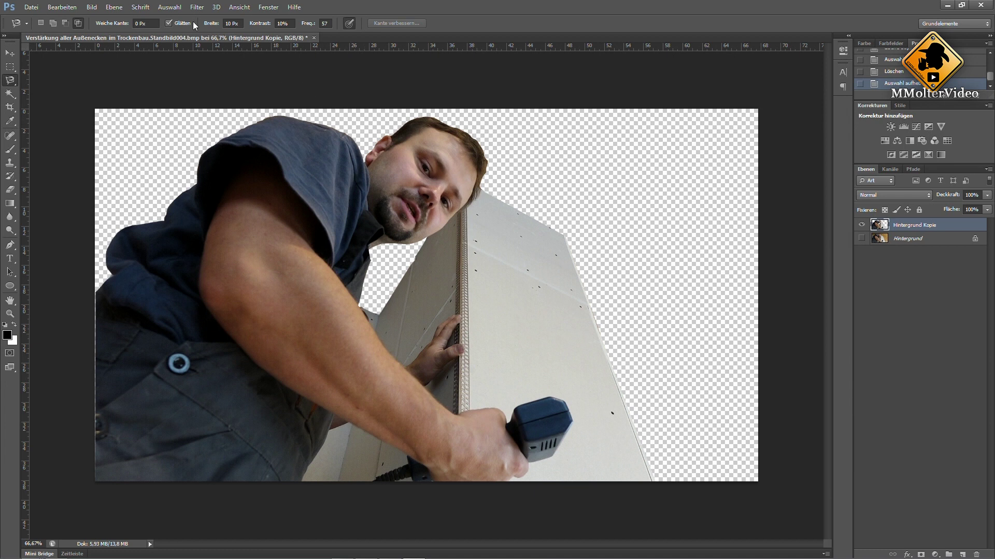
click(139, 24)
Enter a 30 px Weiche Kante feather value in the options bar
text(5)
key(Return)
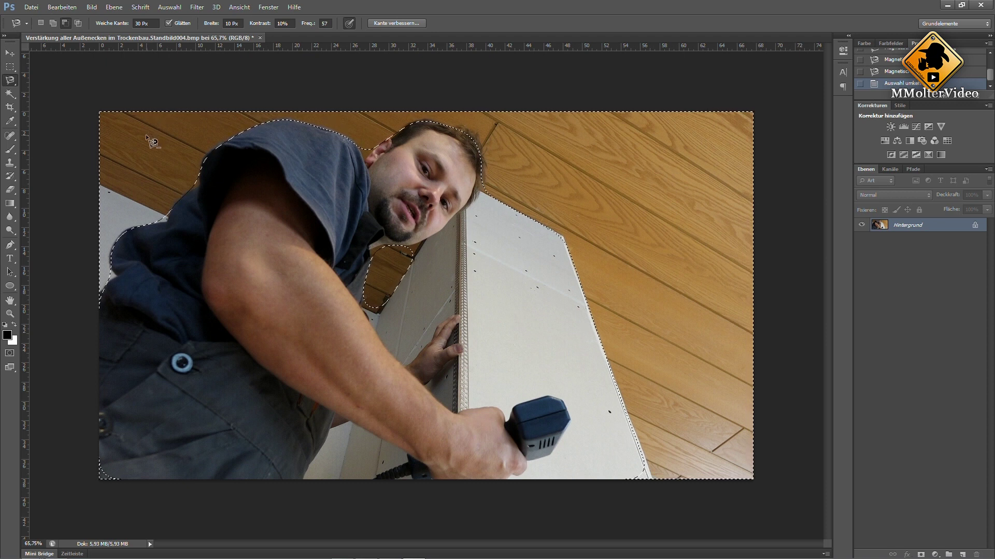
Copy the photo to a new layer with Ctrl+J and delete the feathered background
right_click(91, 236)
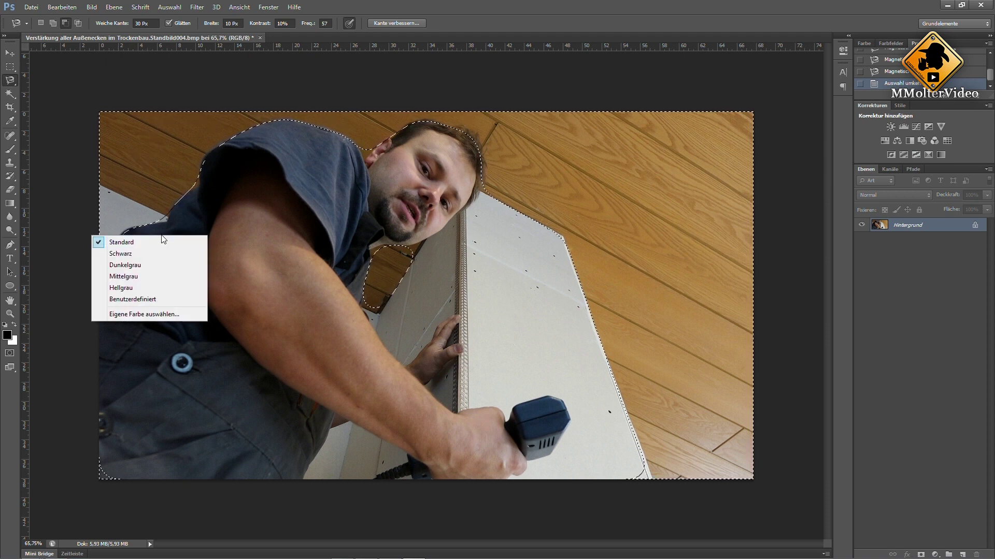
click(72, 233)
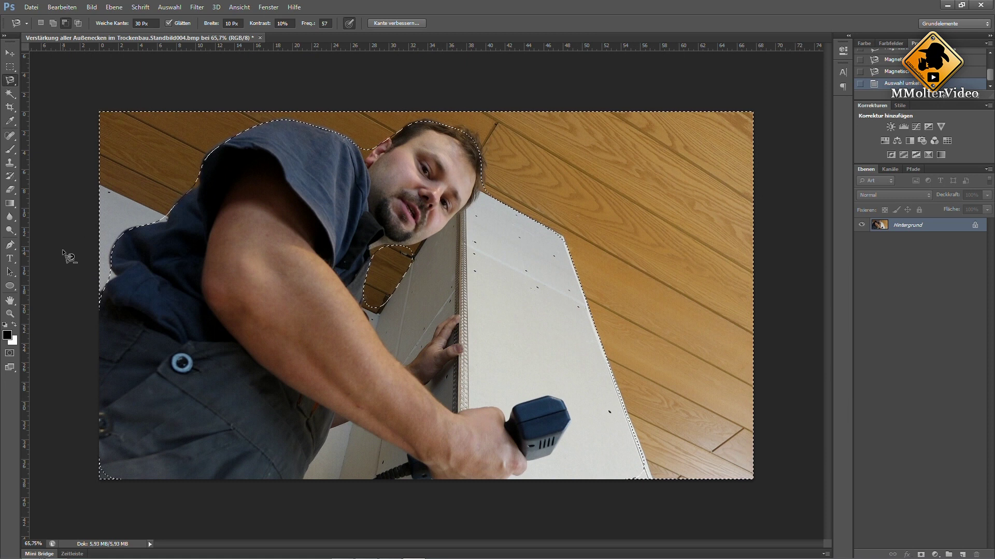
key(ctrl+j)
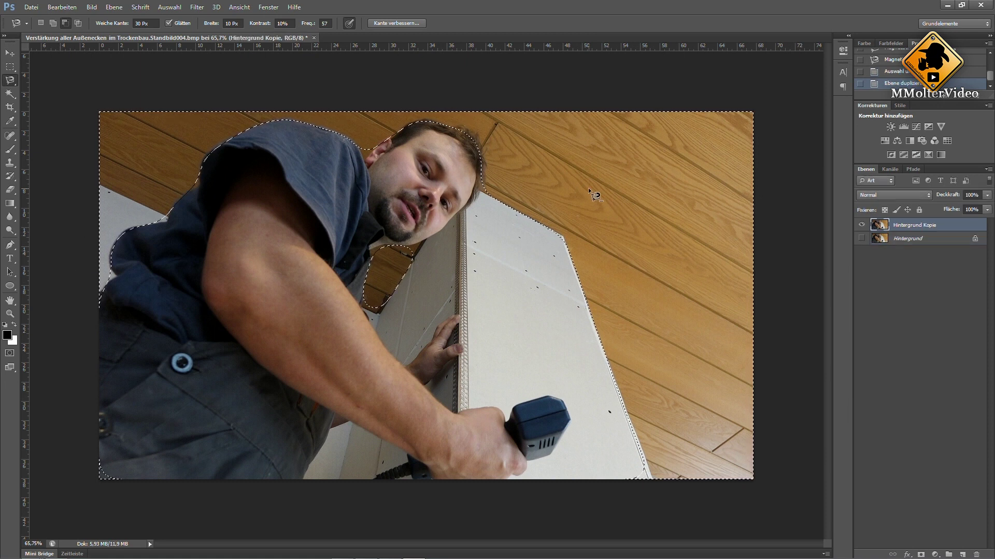
key(Delete)
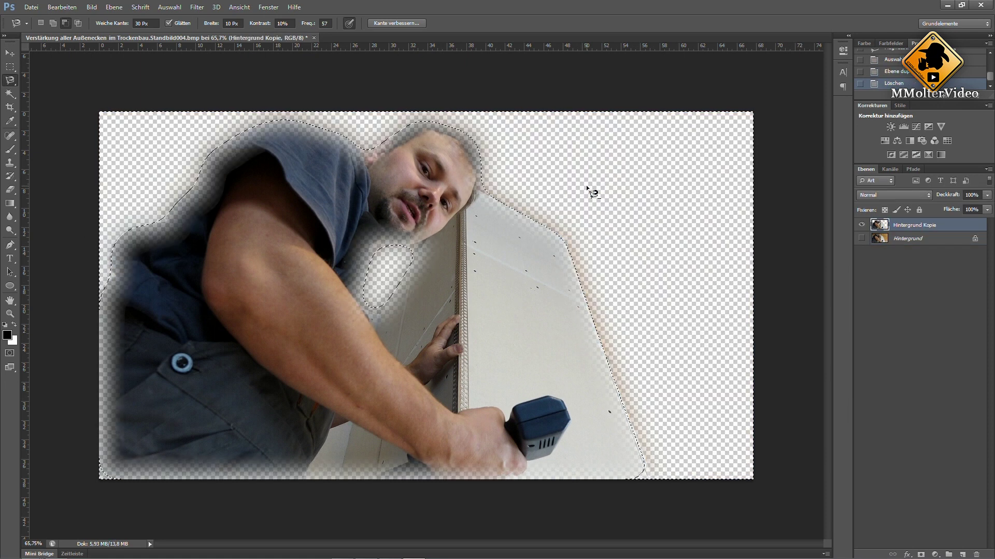